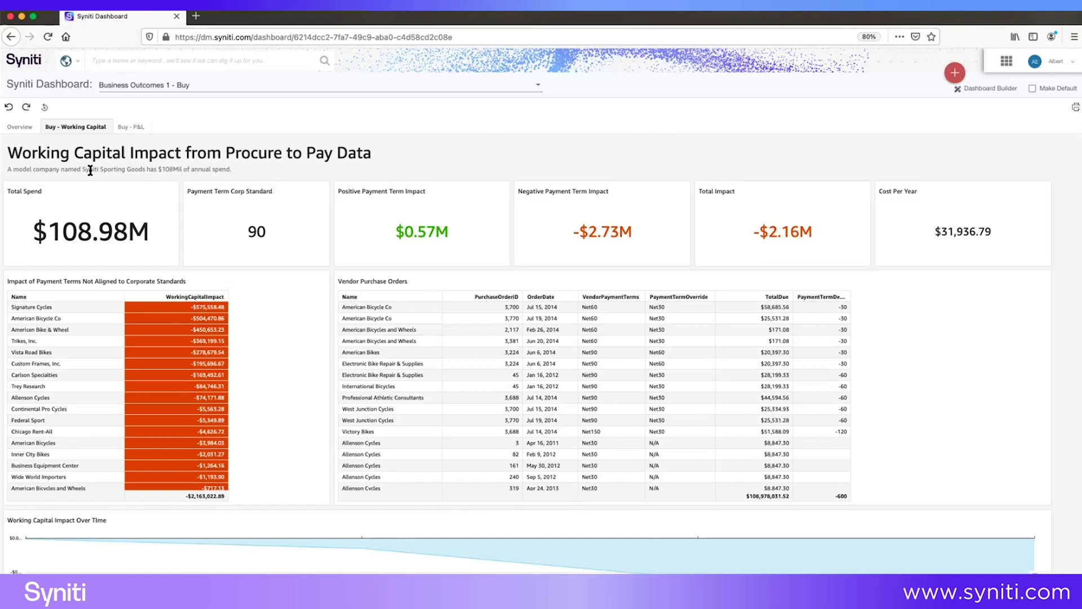
# Step: Examine the annual spend description, the payment terms impact table and the working capital chart on the Buy - Working Capital sheet
pyautogui.moveTo(82, 169); pyautogui.dragTo(145, 169)
pyautogui.click(255, 164)
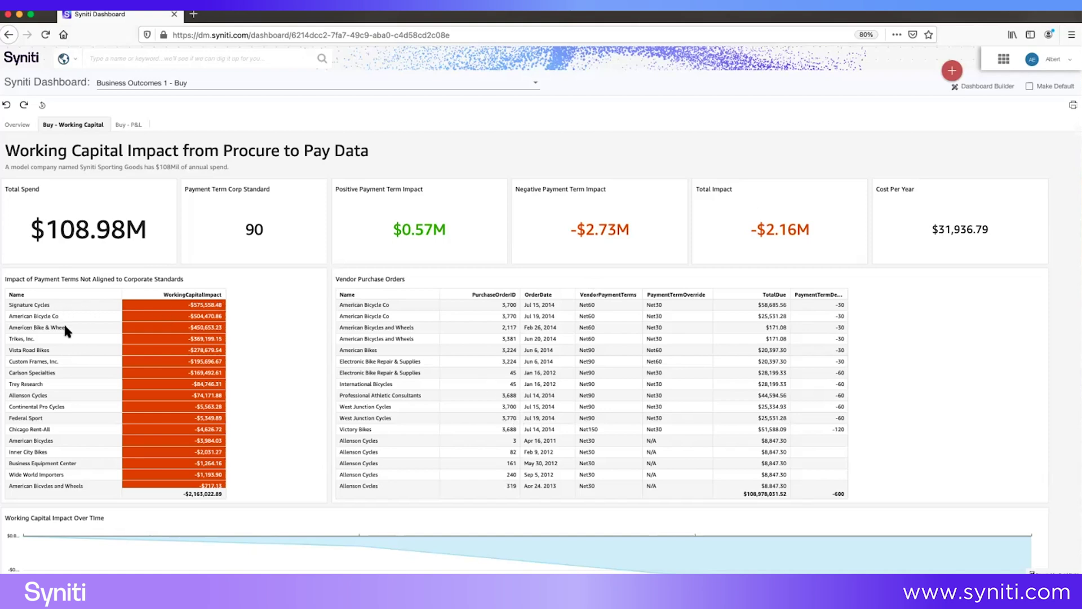
pyautogui.scroll(-2, 276, 363)
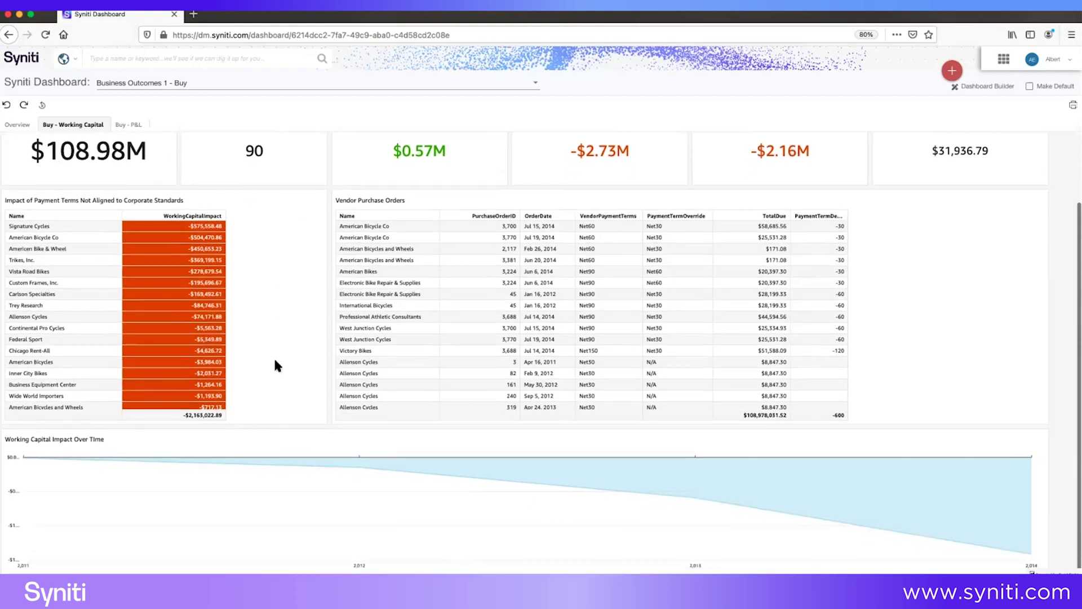
pyautogui.scroll(2, 276, 363)
pyautogui.scroll(-2, 277, 364)
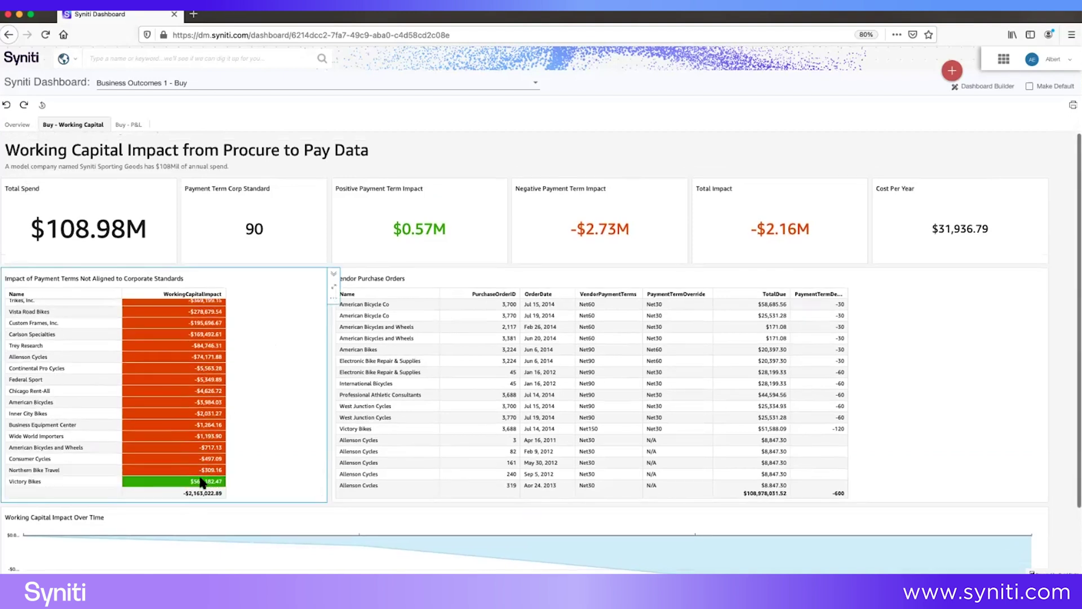
pyautogui.scroll(2, 293, 327)
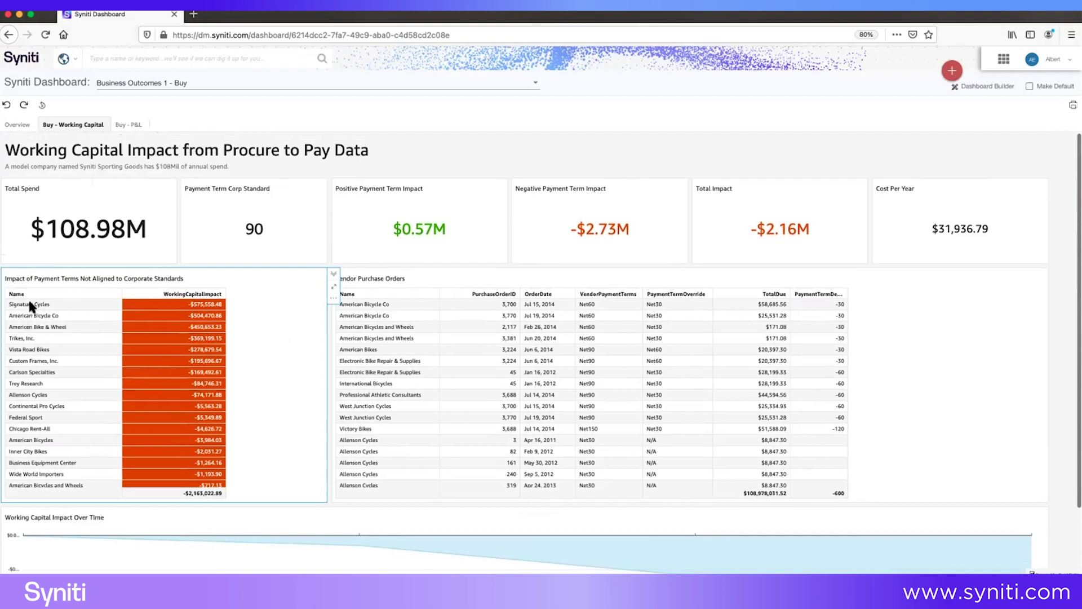
# Step: Filter the dashboard to the vendor Signature Cycles to view its figures, and clear that filter again
pyautogui.click(72, 305)
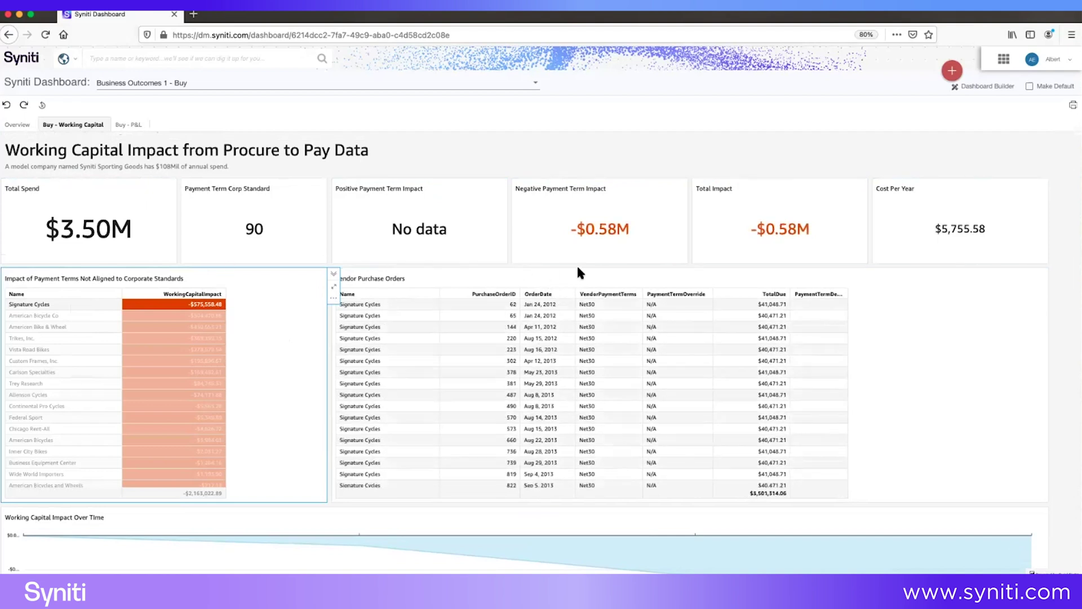
pyautogui.click(54, 302)
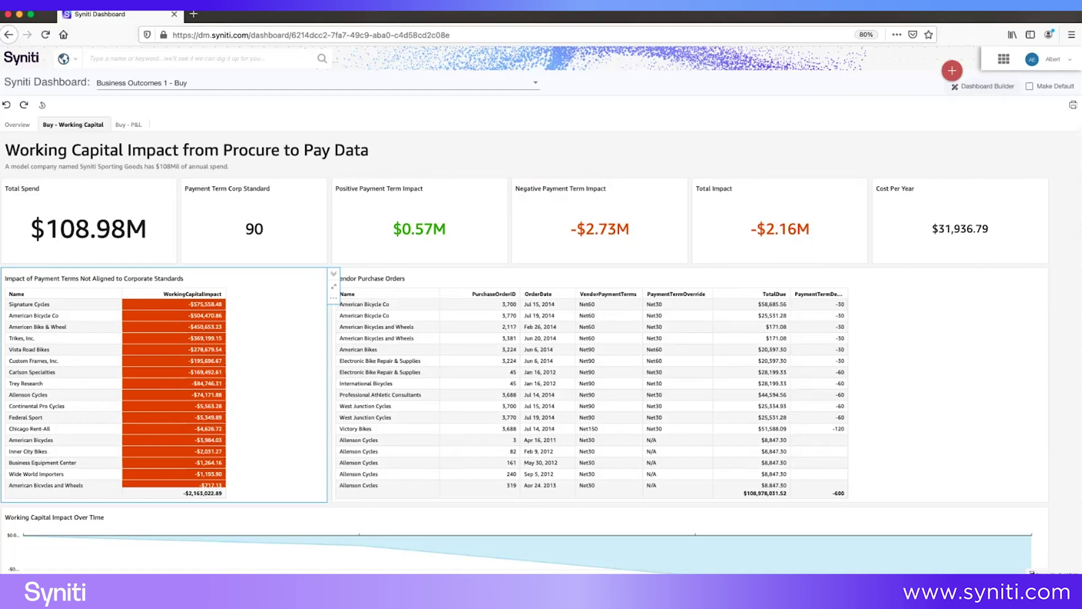
# Step: Open the Business Outcomes 1 - Buy analysis in the dashboard builder and show its Buy - Working Capital sheet
pyautogui.click(983, 86)
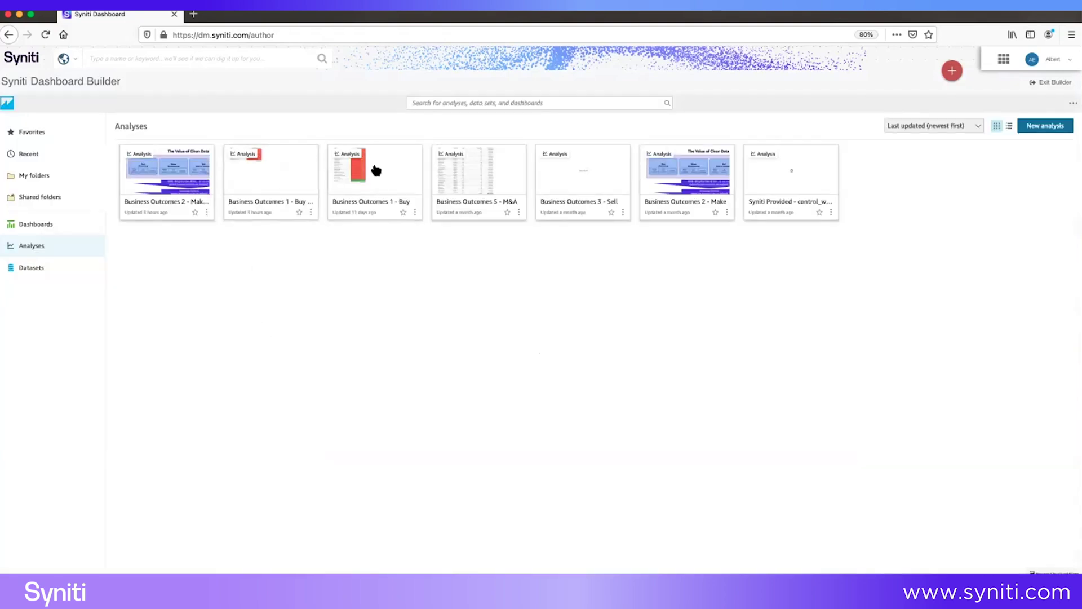
pyautogui.click(376, 169)
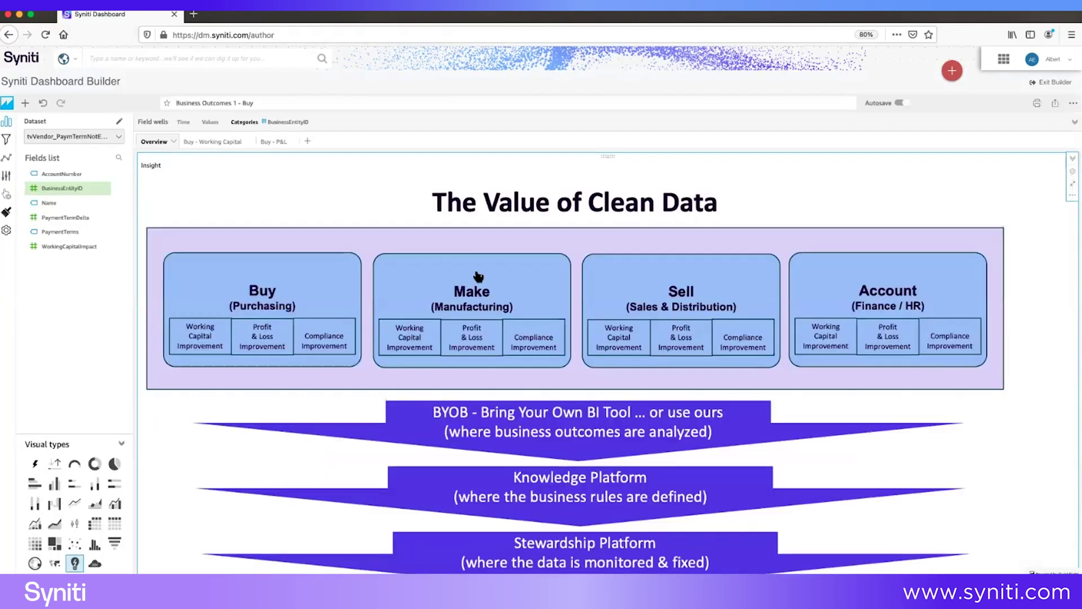
pyautogui.click(187, 142)
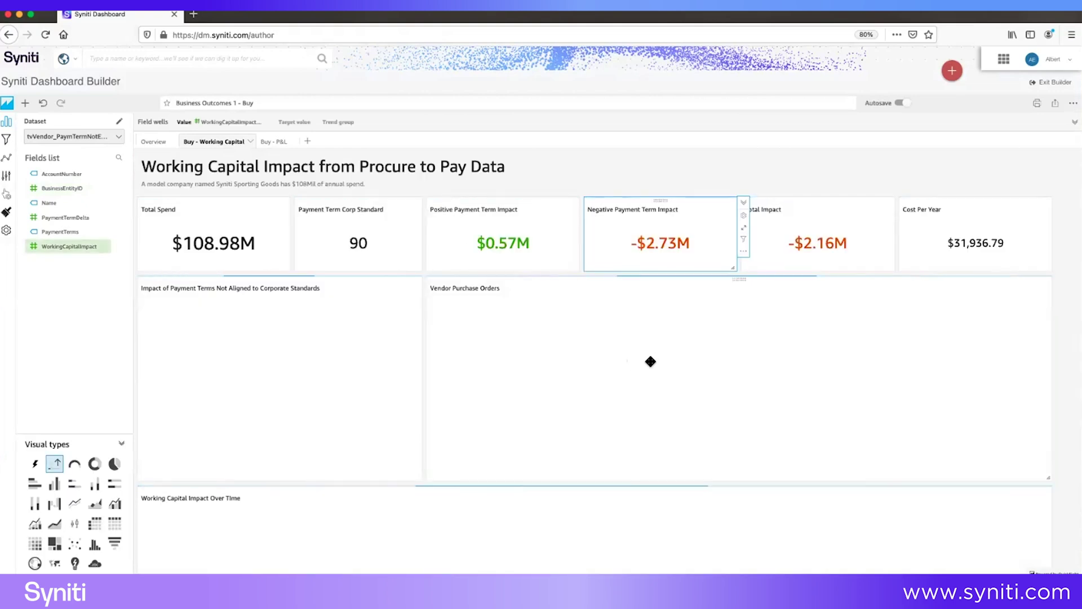
# Step: Narrow the Vendor Purchase Orders table to free space beside it, and add a pie chart visual grouped by Name
pyautogui.click(738, 281)
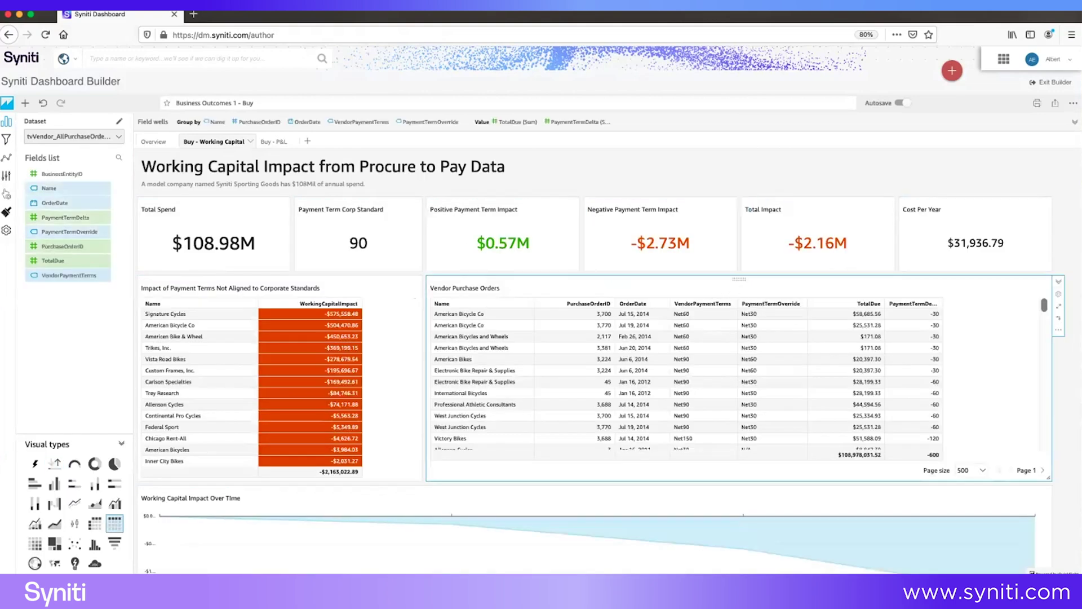
pyautogui.moveTo(788, 470); pyautogui.dragTo(667, 484)
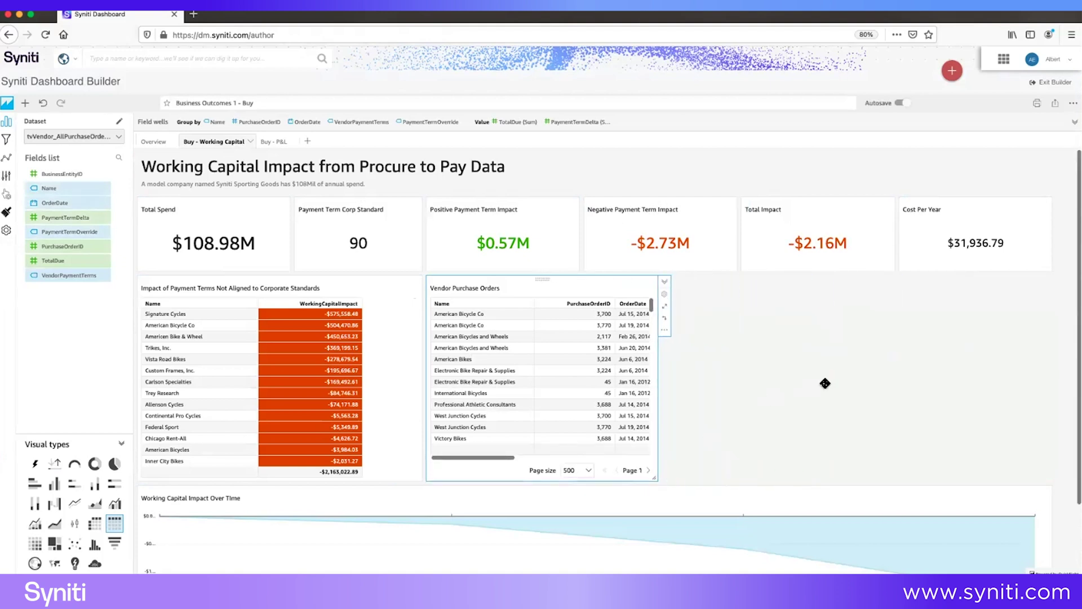
pyautogui.click(25, 102)
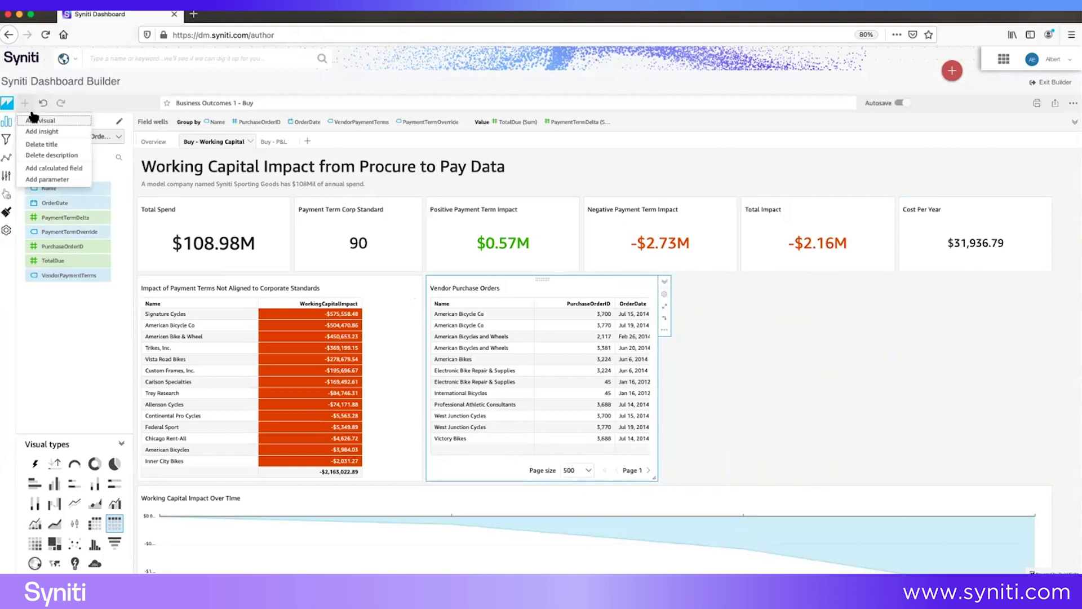
pyautogui.click(39, 117)
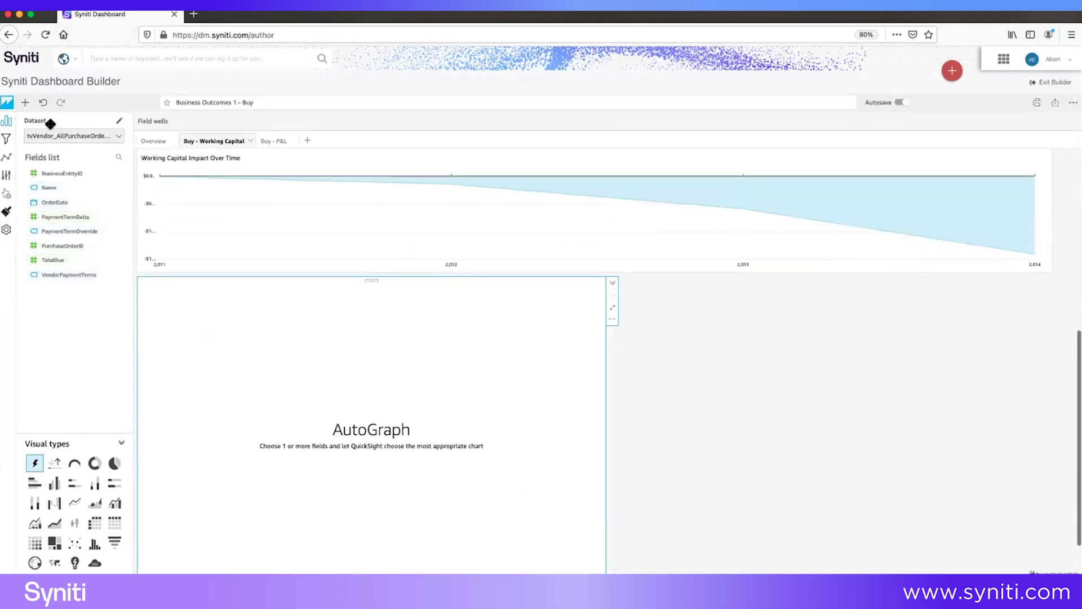
pyautogui.click(113, 463)
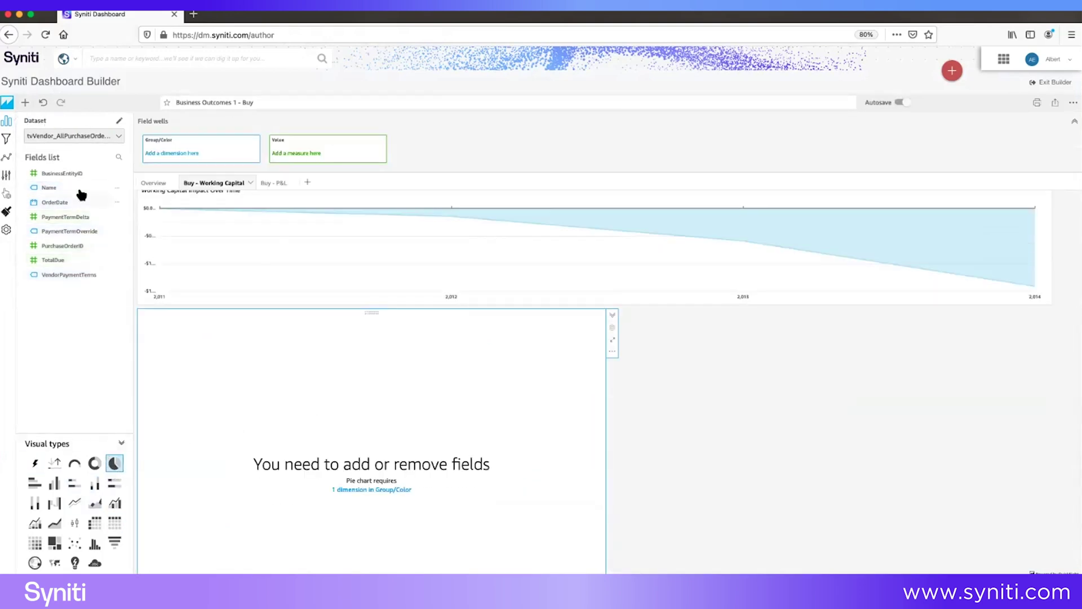
pyautogui.moveTo(51, 189); pyautogui.dragTo(189, 153)
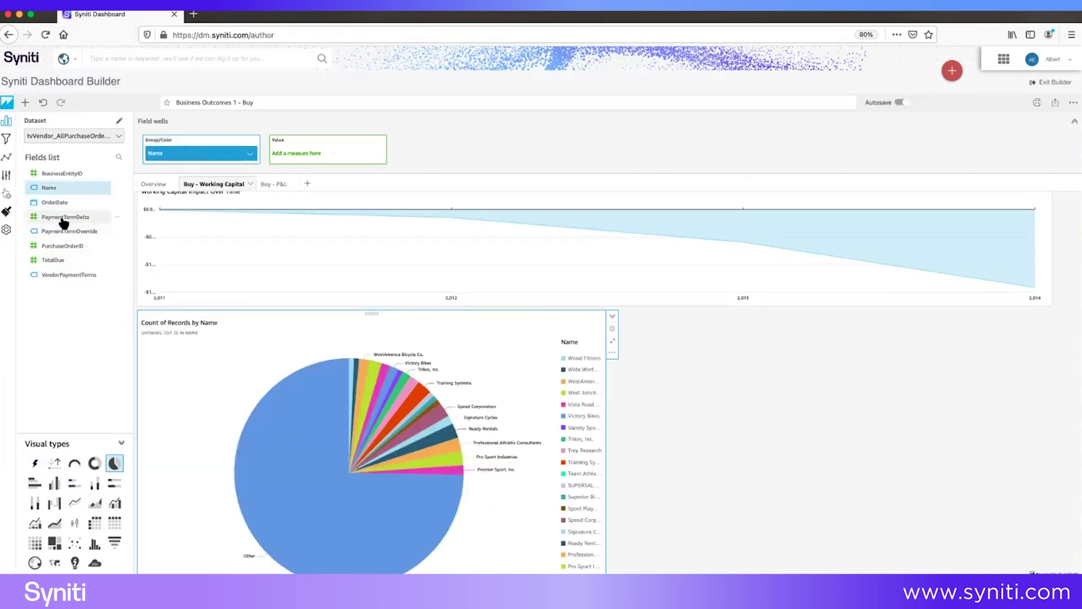
# Step: Shrink the Count of Records by Name pie chart and place it beside the Vendor Purchase Orders table
pyautogui.scroll(-1, 451, 380)
pyautogui.scroll(3, 472, 397)
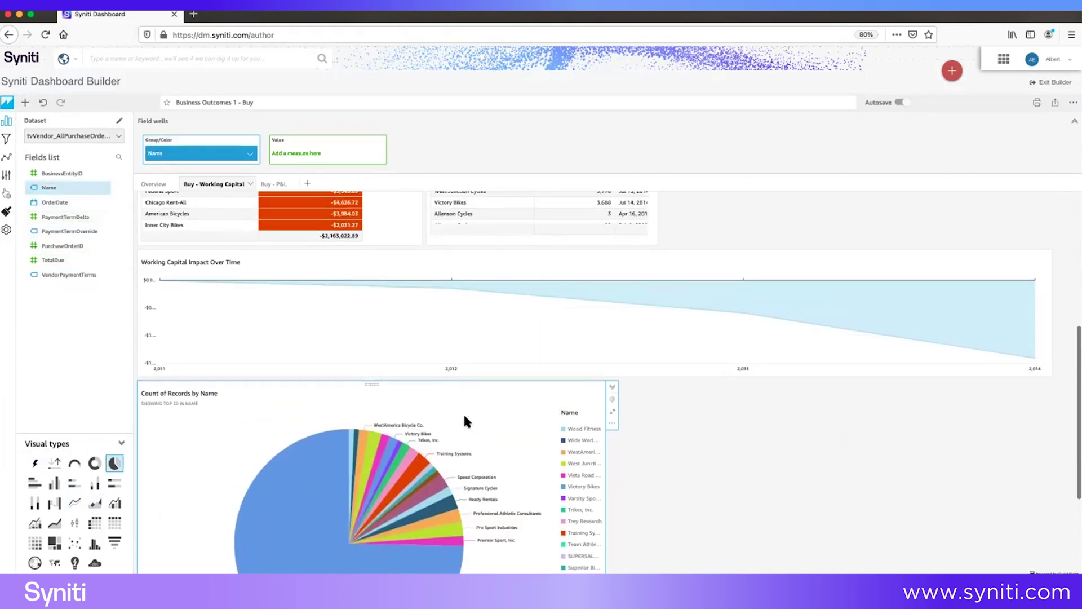
pyautogui.scroll(-3, 464, 418)
pyautogui.moveTo(602, 521); pyautogui.dragTo(478, 418)
pyautogui.scroll(5, 478, 420)
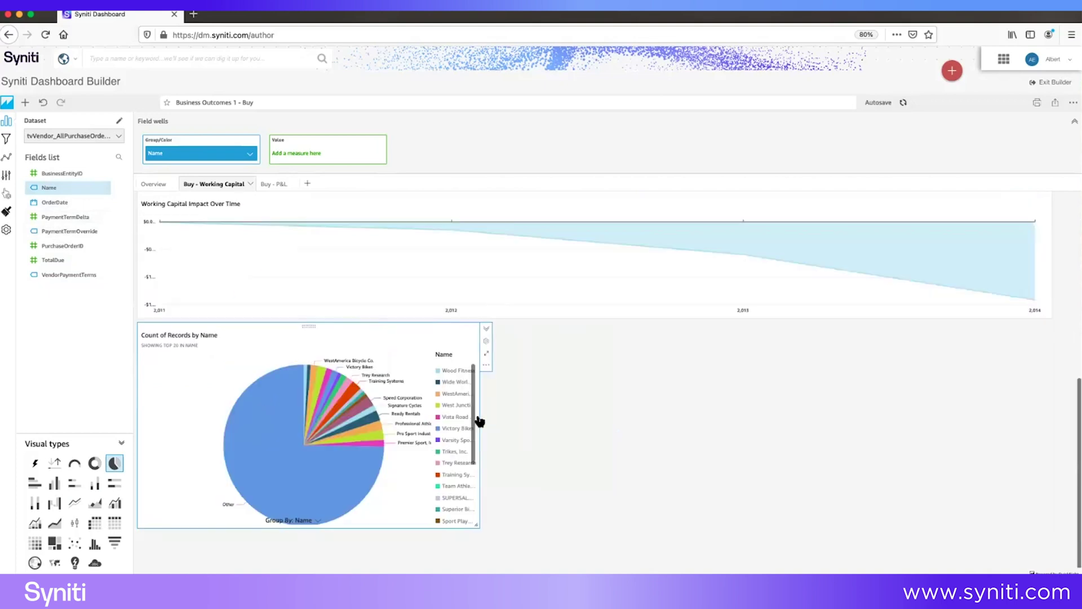
pyautogui.moveTo(309, 503); pyautogui.dragTo(834, 237)
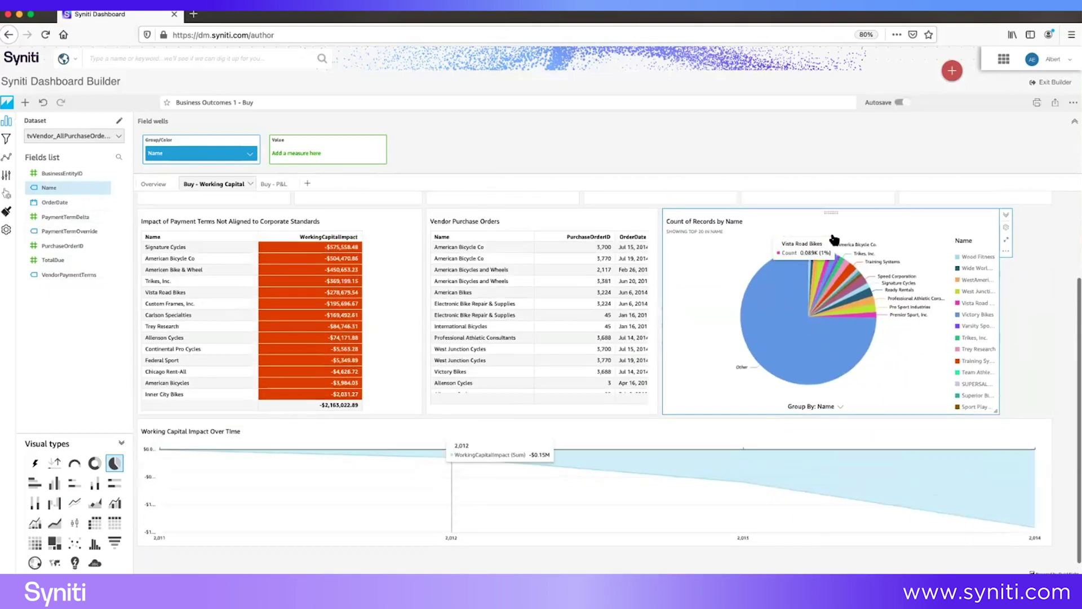
pyautogui.scroll(2, 833, 237)
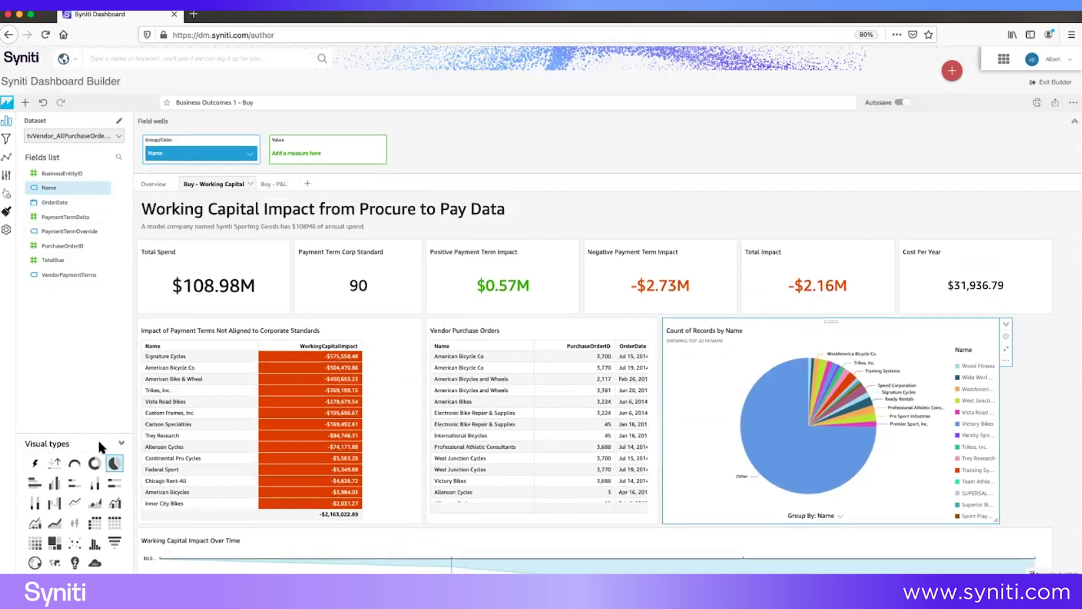
# Step: View the suggested insights for the sheet's visuals and return to the fields and visual types
pyautogui.click(7, 161)
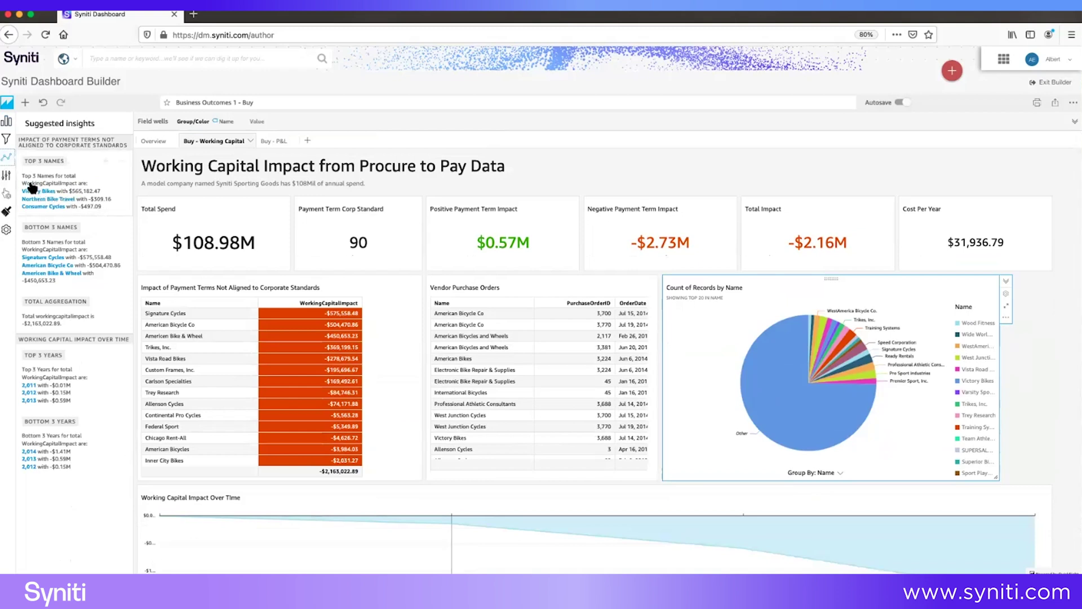
pyautogui.click(7, 121)
# Step: Add an insight to look over its available computation types, and delete it without choosing one
pyautogui.click(27, 103)
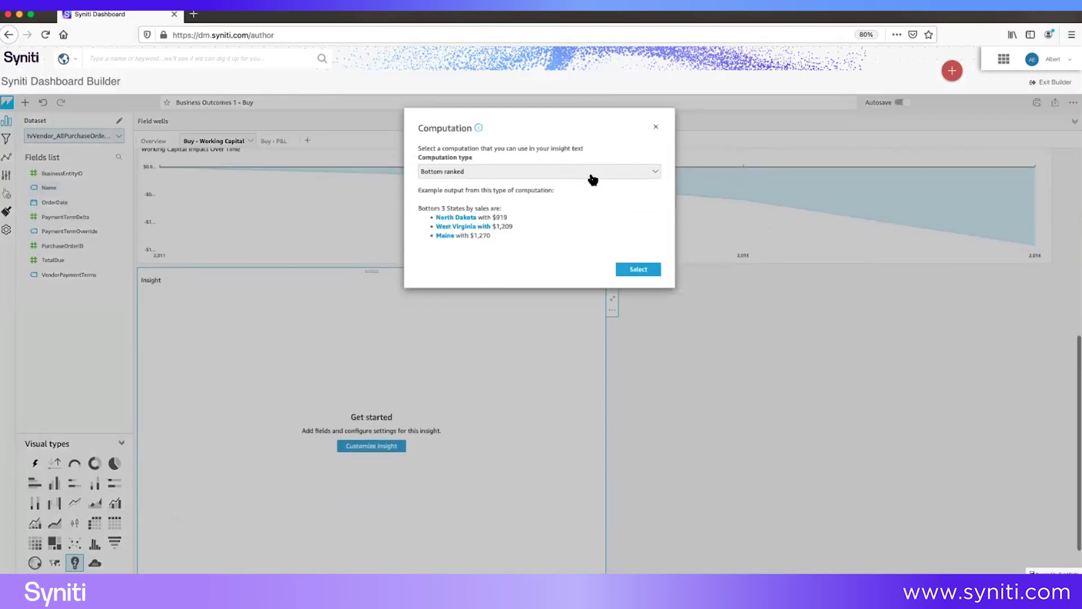
pyautogui.click(581, 172)
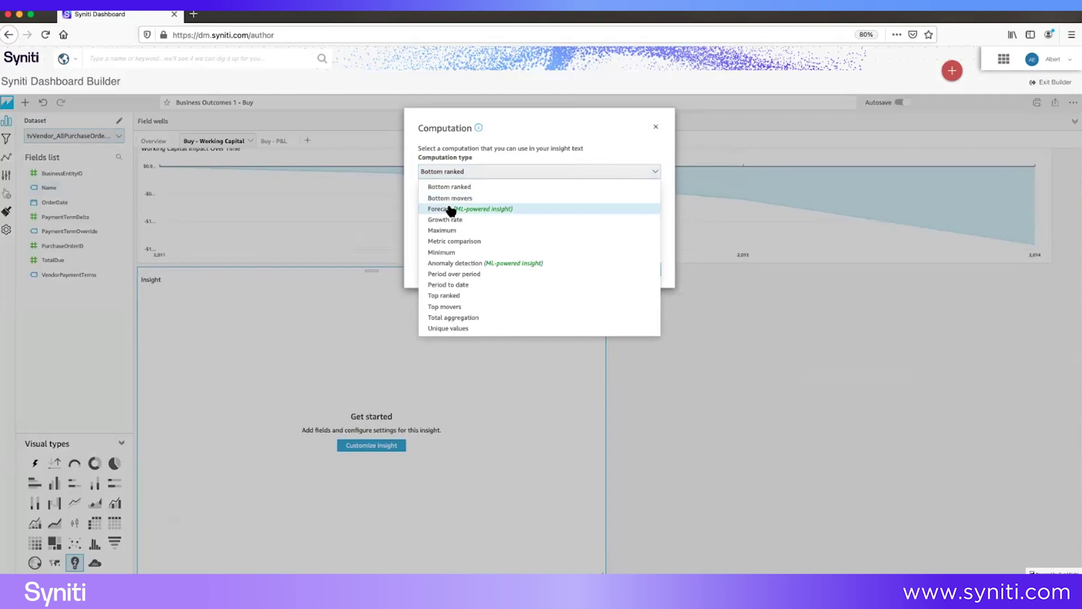
pyautogui.click(652, 122)
pyautogui.click(654, 125)
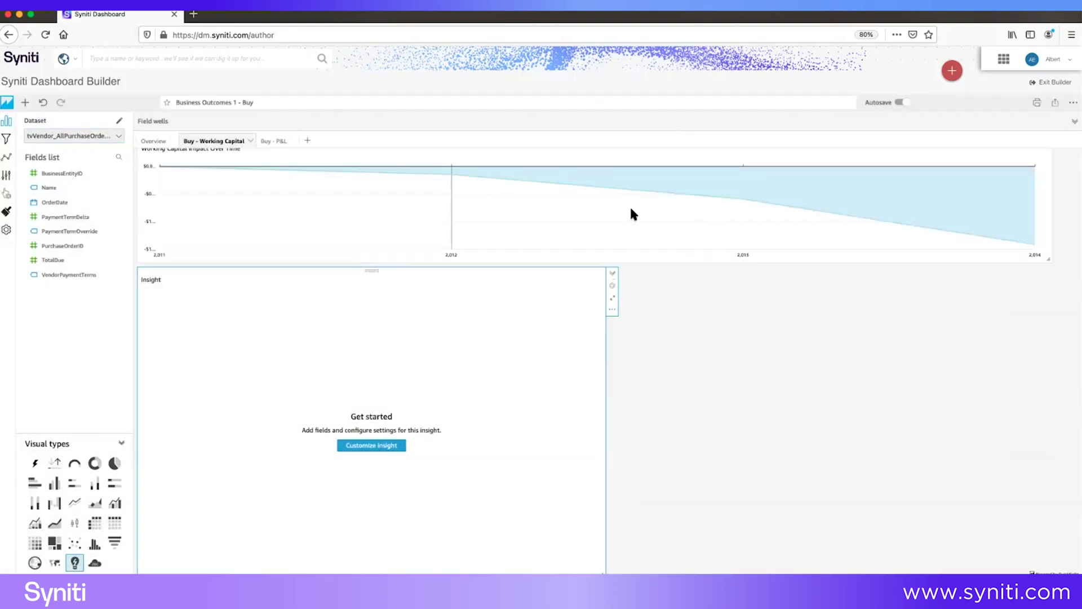
pyautogui.click(612, 310)
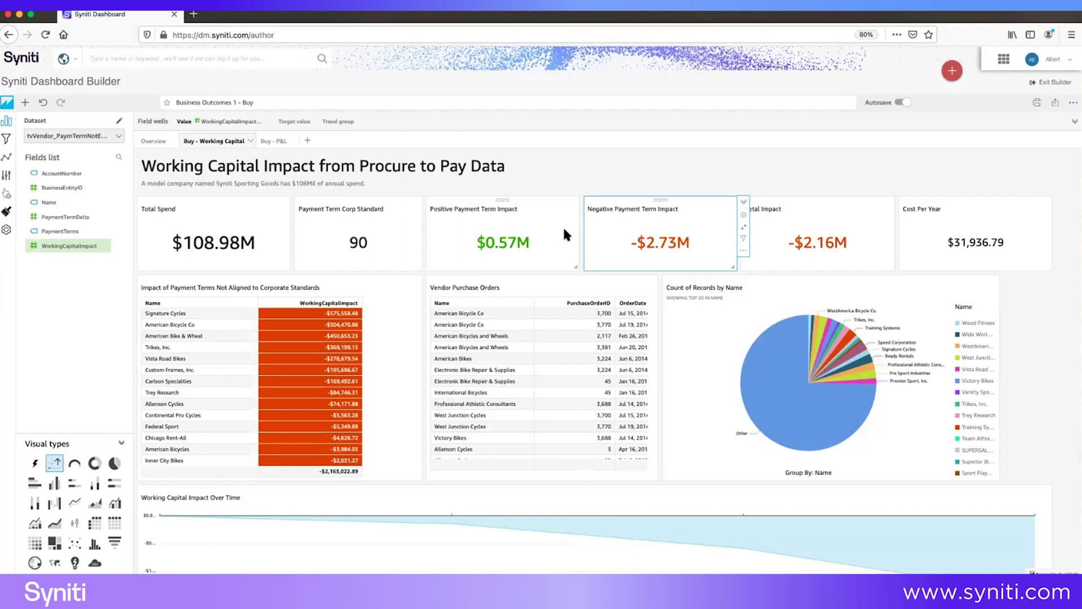
# Step: Delete the Count of Records by Name pie chart and widen the Vendor Purchase Orders table across the freed space
pyautogui.click(828, 280)
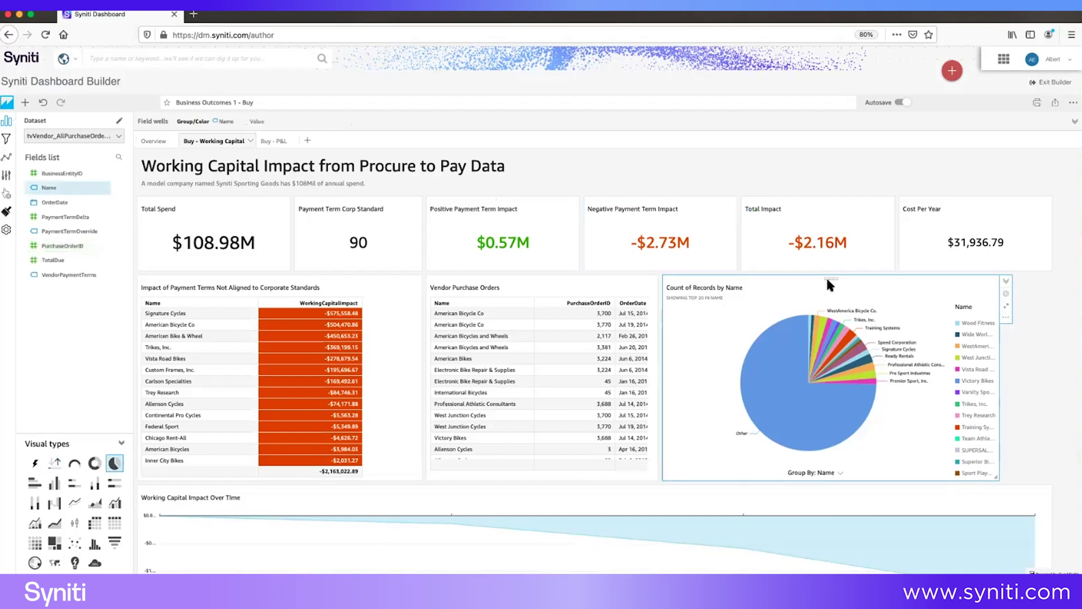
pyautogui.click(1054, 102)
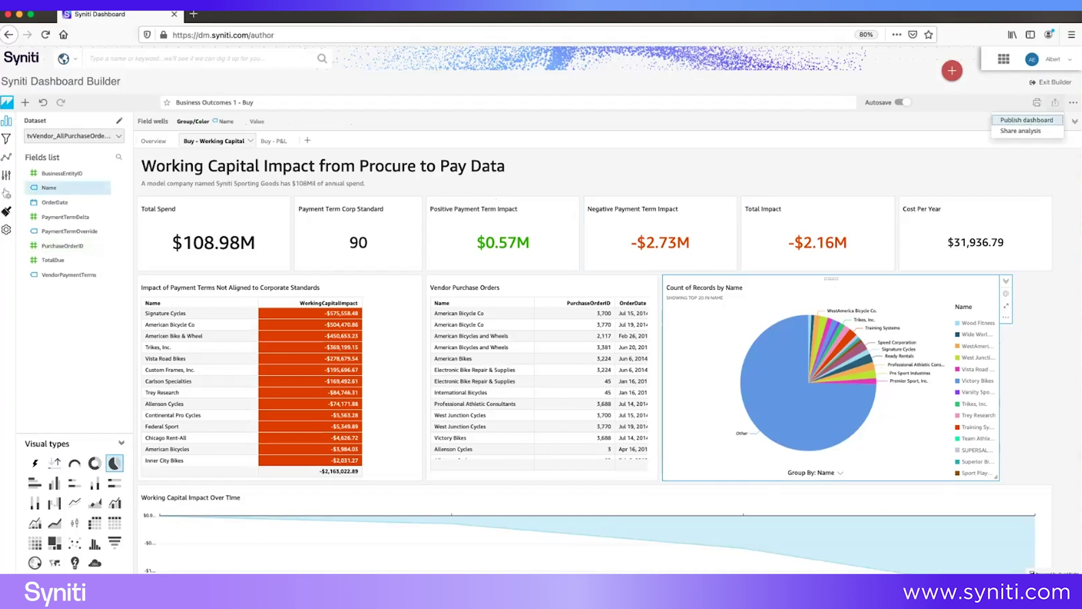
pyautogui.click(1006, 317)
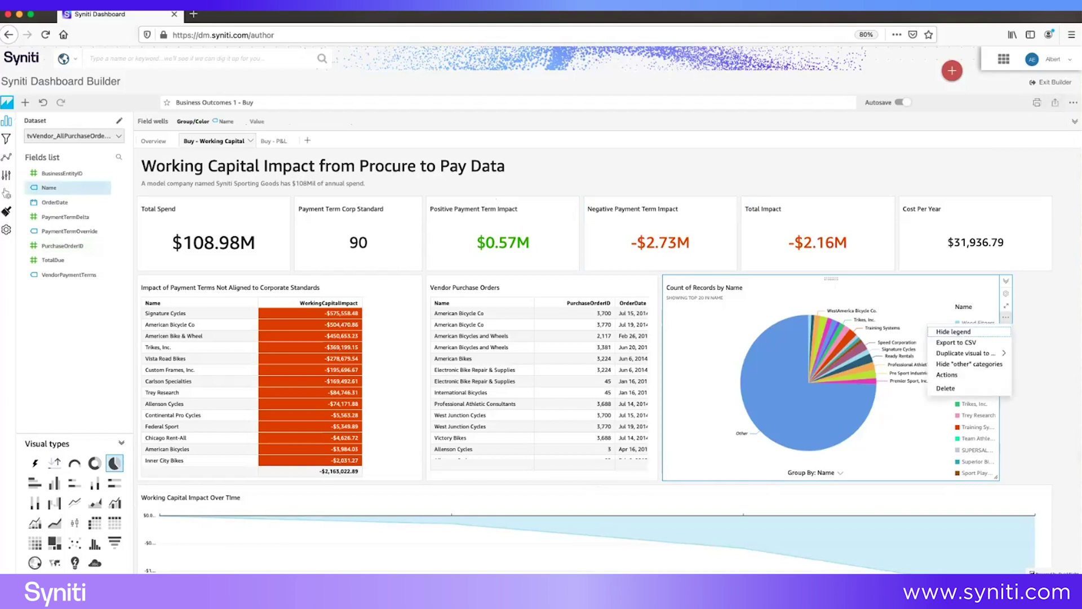
pyautogui.click(958, 388)
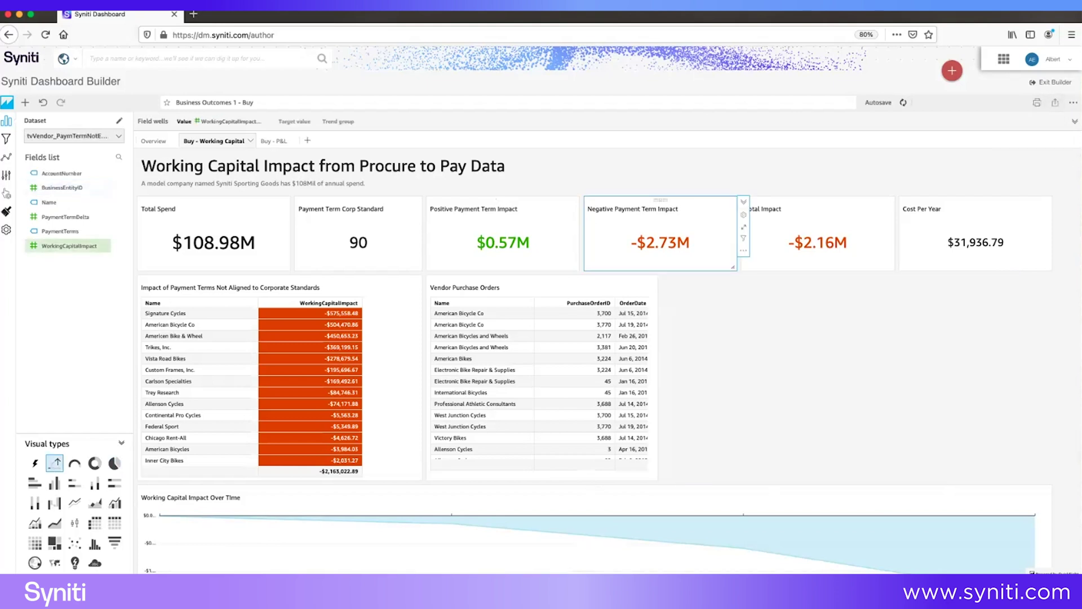
pyautogui.click(649, 480)
pyautogui.moveTo(654, 476); pyautogui.dragTo(1049, 477)
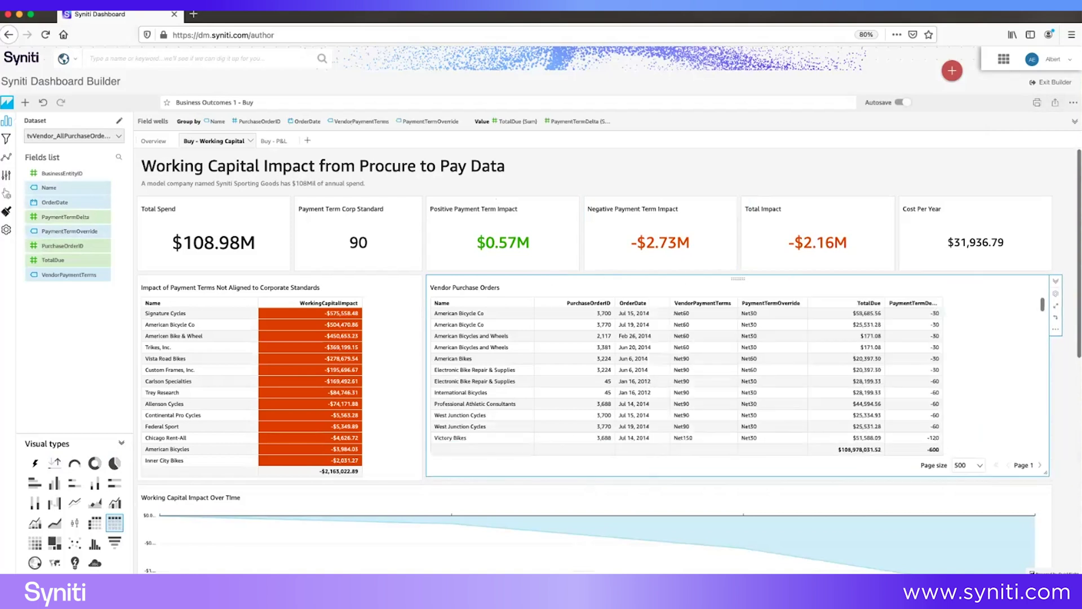
# Step: View the analysis's sharing options, including publishing it as a dashboard
pyautogui.click(1054, 102)
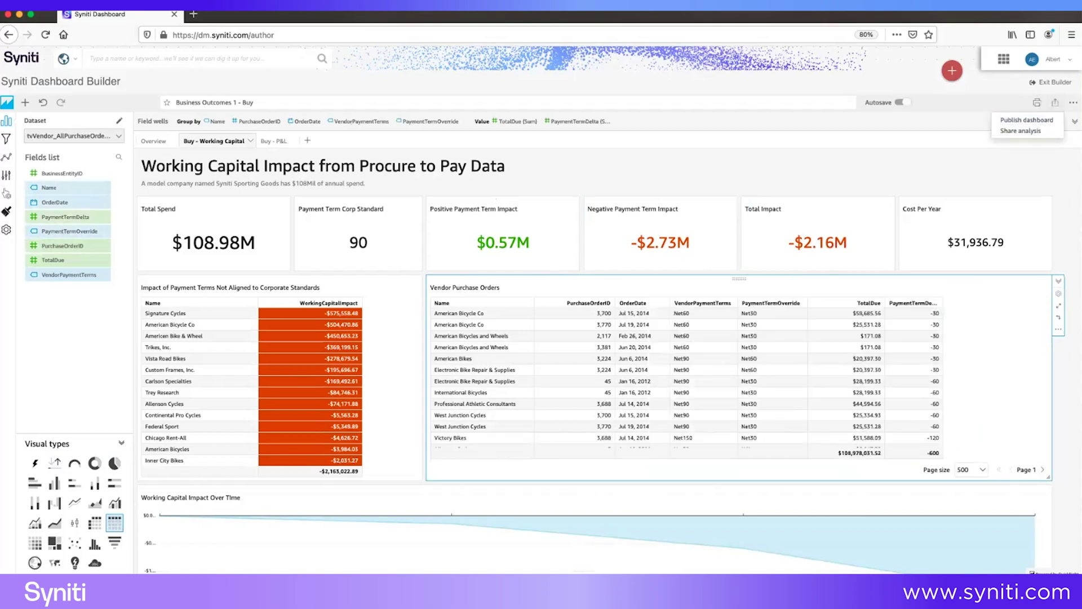
pyautogui.click(1027, 120)
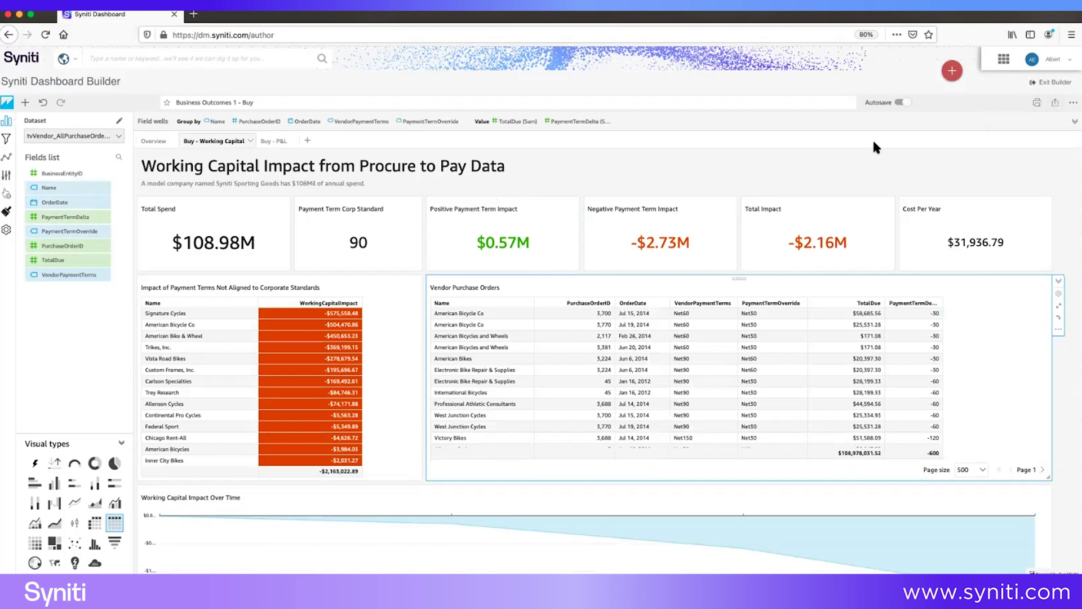
# Step: Exit the builder and reopen the Business Outcomes 1 - Buy dashboard on its Buy - Working Capital sheet
pyautogui.click(1049, 82)
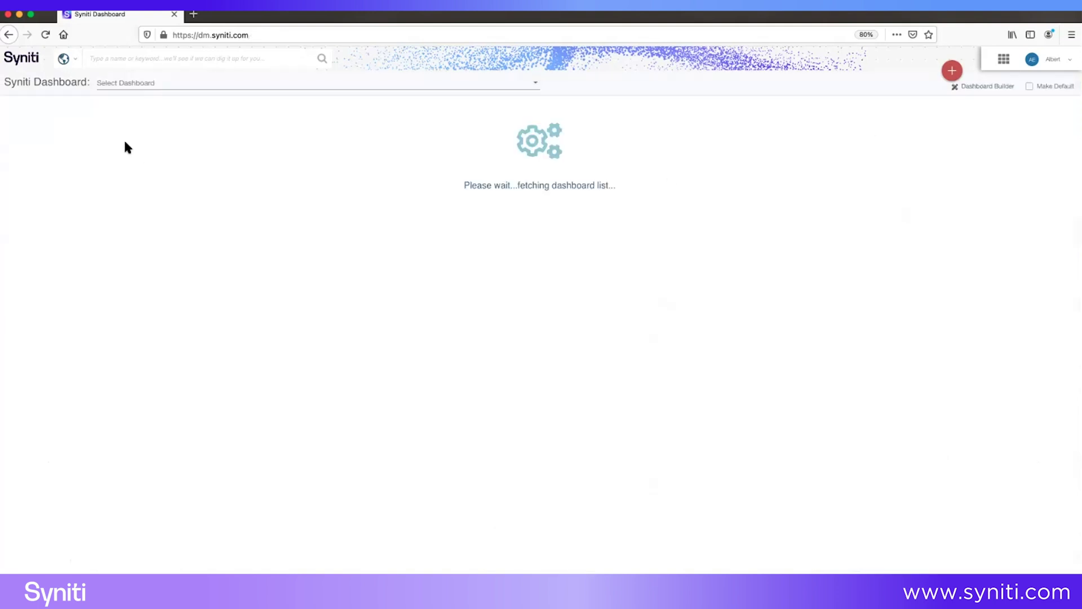
pyautogui.click(123, 85)
pyautogui.click(128, 126)
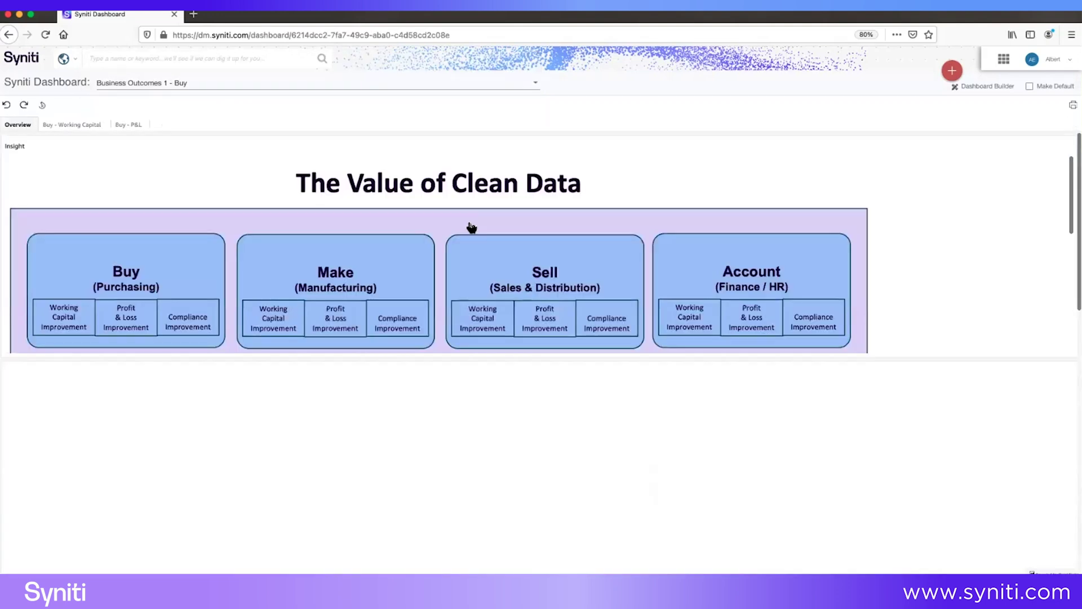
pyautogui.click(94, 128)
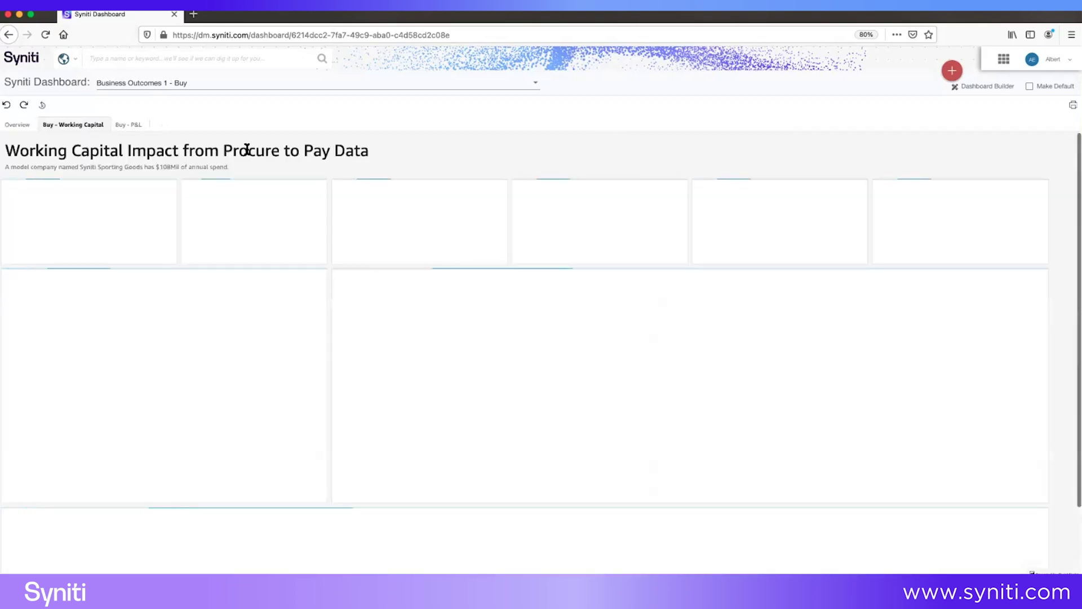